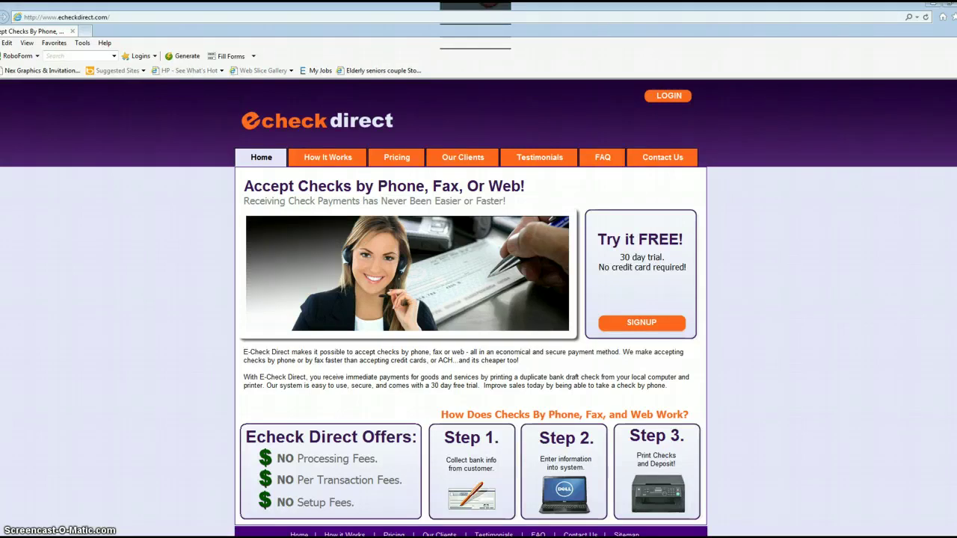
Sign in with the account e-mail and password, with both user name and password remembered
{"action": "left_click", "coordinate": [669, 96]}
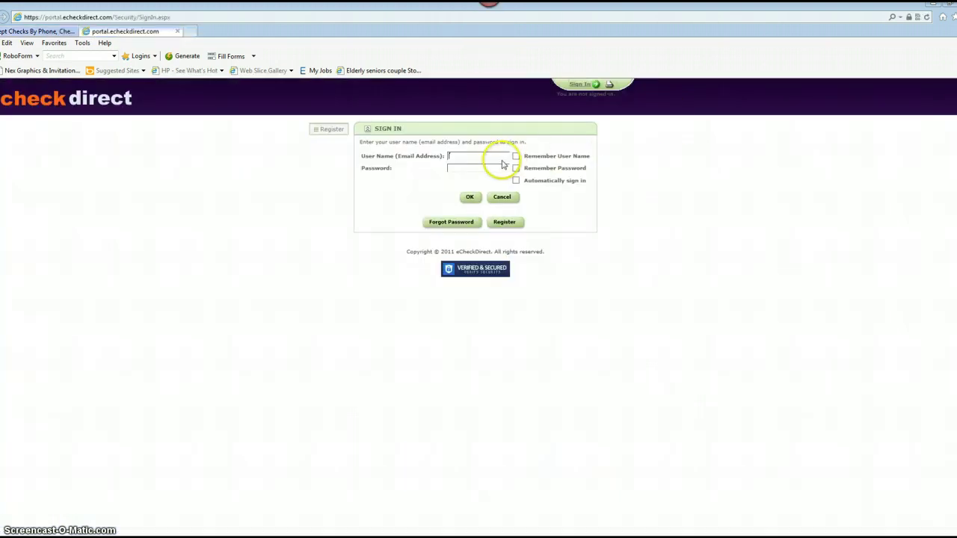
{"action": "left_click", "coordinate": [493, 156]}
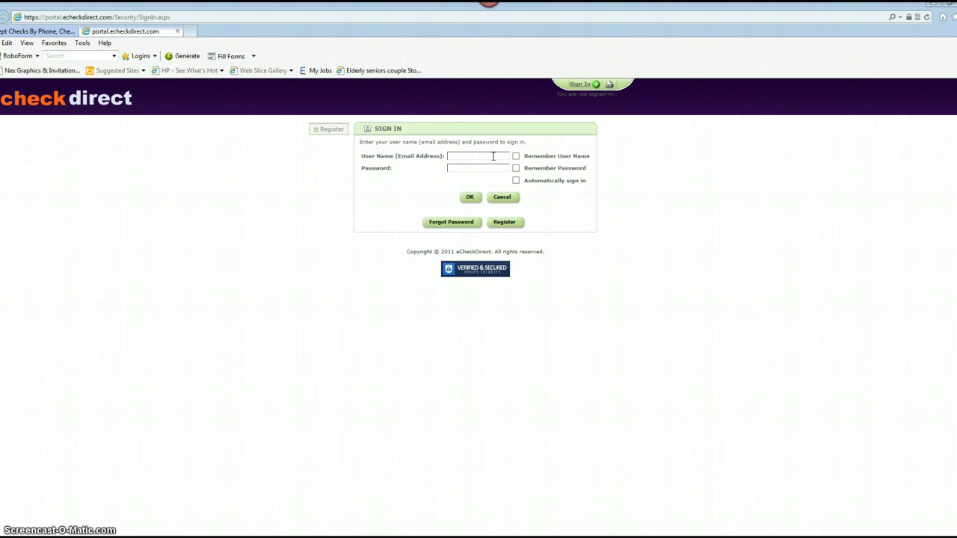
{"action": "key", "text": "Tab"}
{"action": "type", "text": "•••••••••"}
{"action": "left_click", "coordinate": [516, 156]}
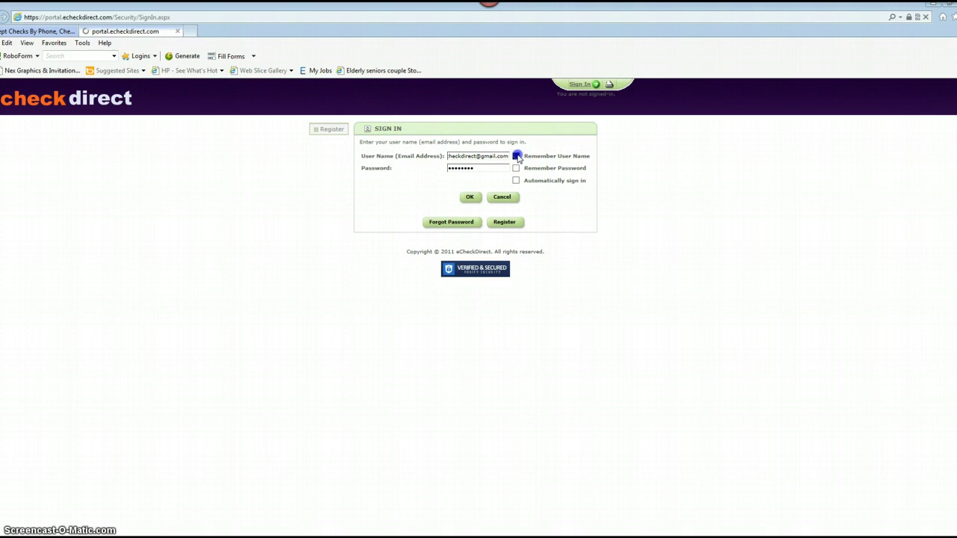
{"action": "left_click", "coordinate": [517, 169]}
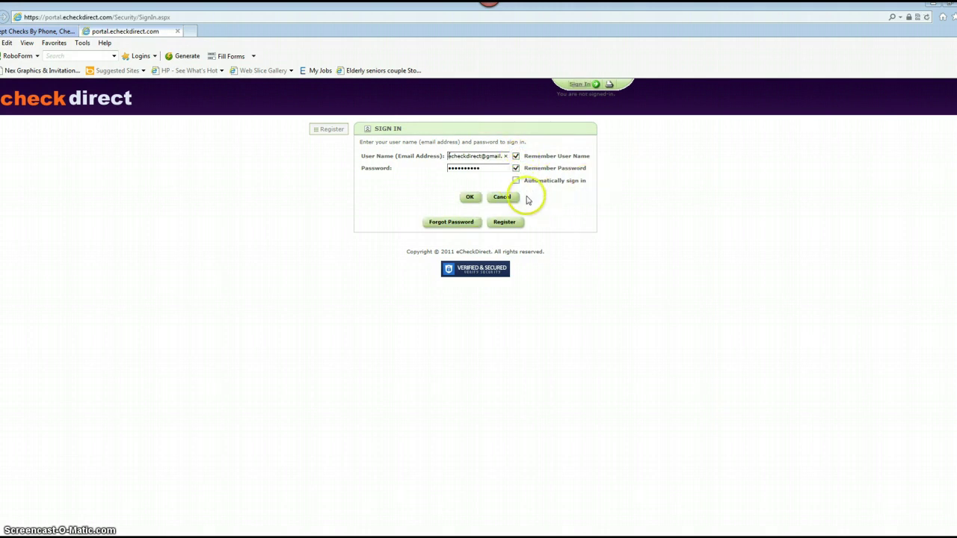
{"action": "left_click", "coordinate": [468, 200]}
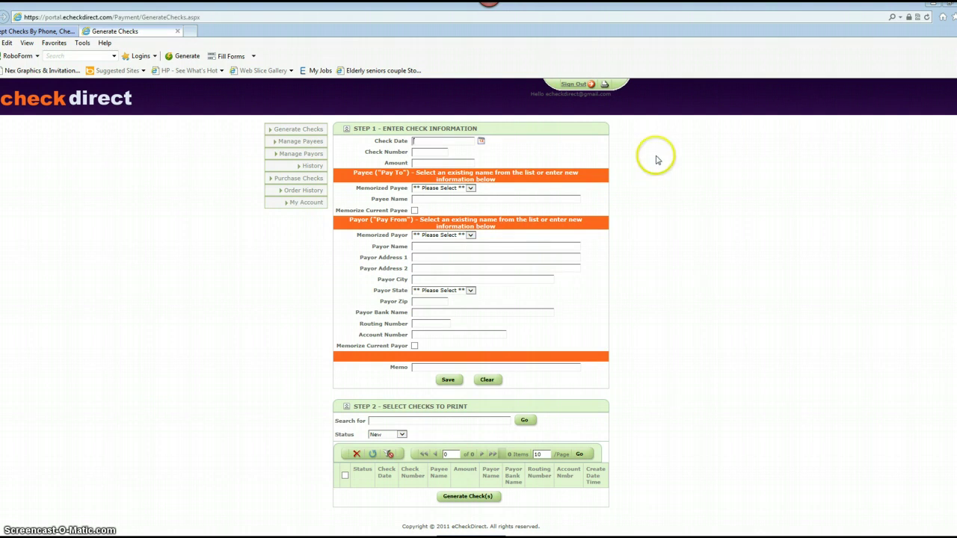
Date the check 6/7/2013 with check number 12344 and amount 100.00
{"action": "left_click", "coordinate": [483, 142]}
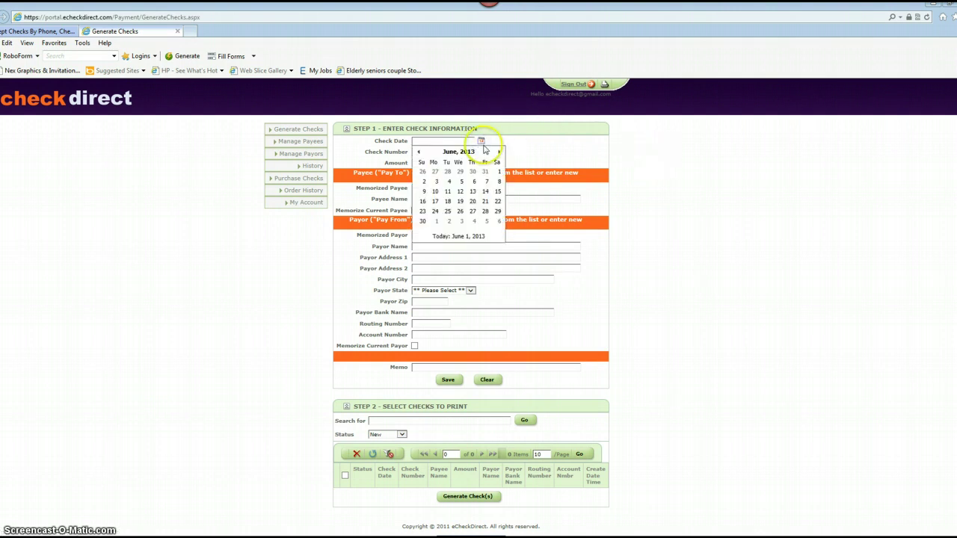
{"action": "left_click", "coordinate": [486, 183]}
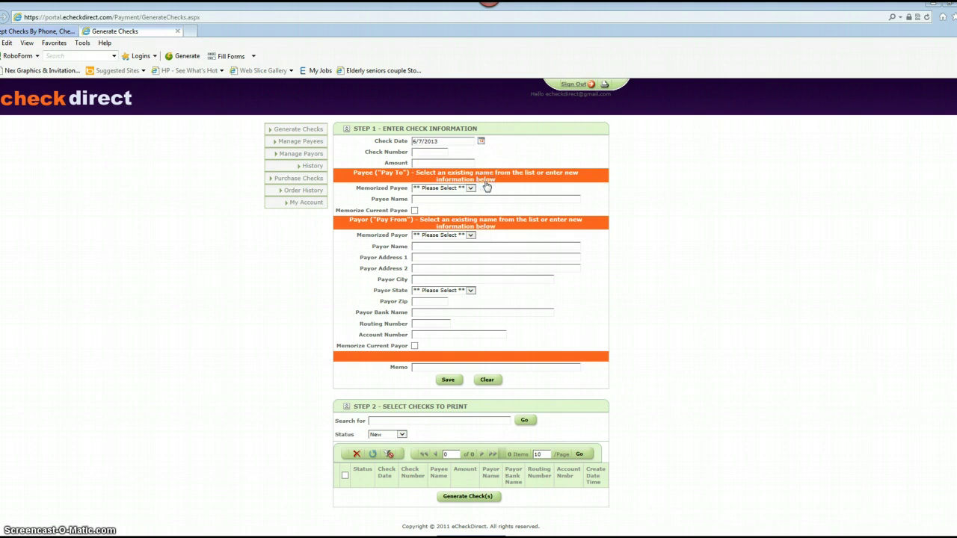
{"action": "left_click", "coordinate": [430, 152]}
{"action": "type", "text": "12344"}
{"action": "type", "text": "100.0"}
{"action": "key", "text": "Tab"}
{"action": "key", "text": "Tab"}
Enter ABC Company as the payee and memorize it
{"action": "type", "text": "ABC Compna"}
{"action": "key", "text": "BackSpace"}
{"action": "key", "text": "BackSpace"}
{"action": "type", "text": "any"}
{"action": "key", "text": "Tab"}
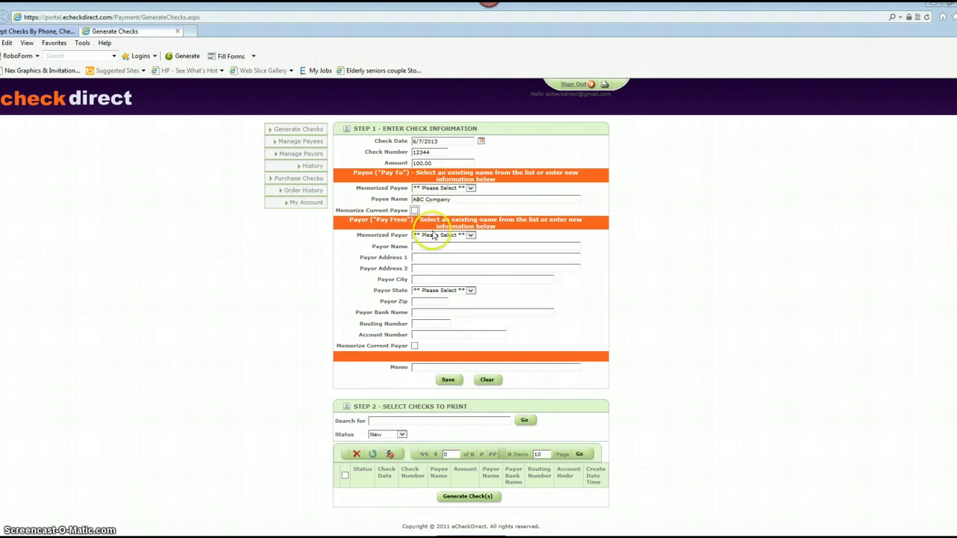
{"action": "left_click", "coordinate": [415, 210]}
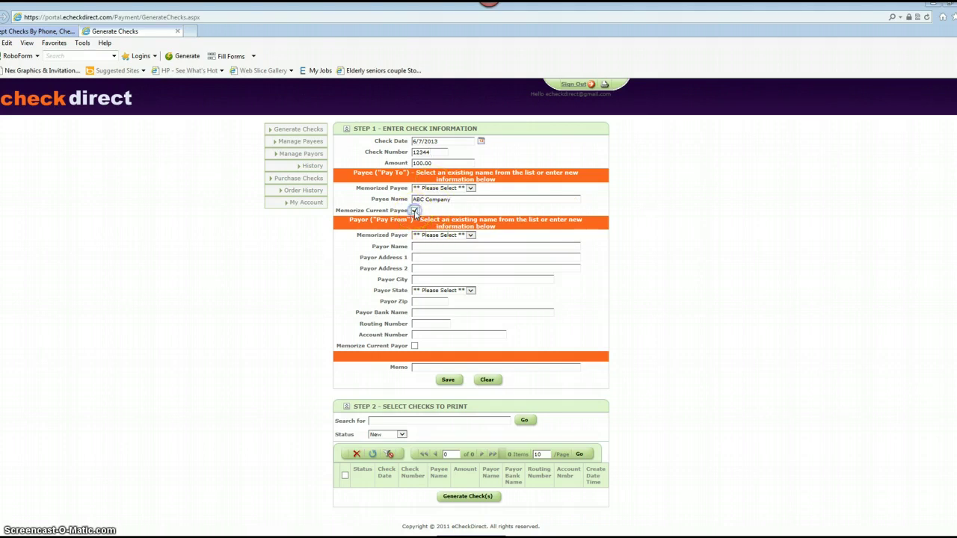
{"action": "left_click", "coordinate": [415, 211]}
Enter payor CDE Company at 1000 Main Street, Los Angeles, CA
{"action": "type", "text": "CDE"}
{"action": "type", "text": " Compa"}
{"action": "type", "text": "1000"}
{"action": "type", "text": " Main"}
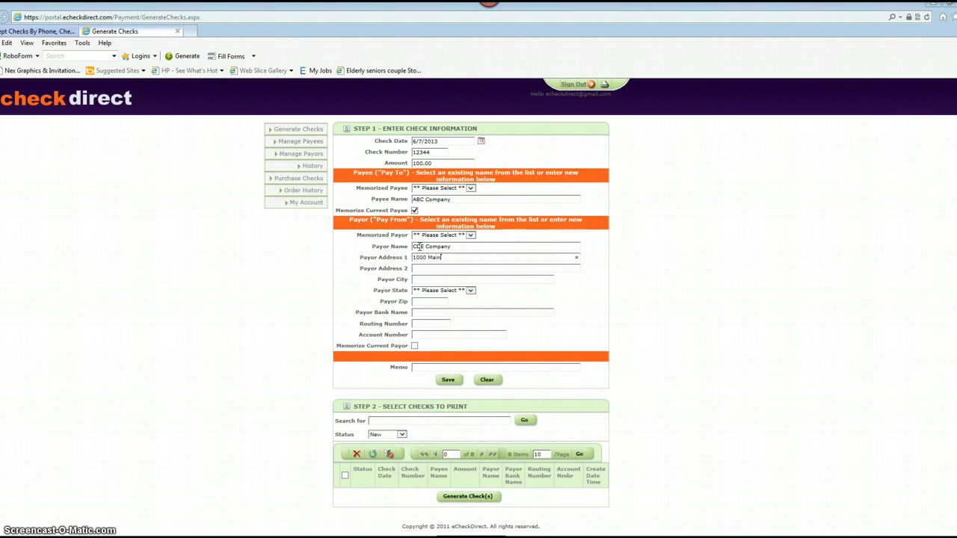
{"action": "type", "text": " Street Su"}
{"action": "type", "text": "Los An"}
{"action": "type", "text": "geles"}
{"action": "key", "text": "Tab"}
{"action": "key", "text": "c"}
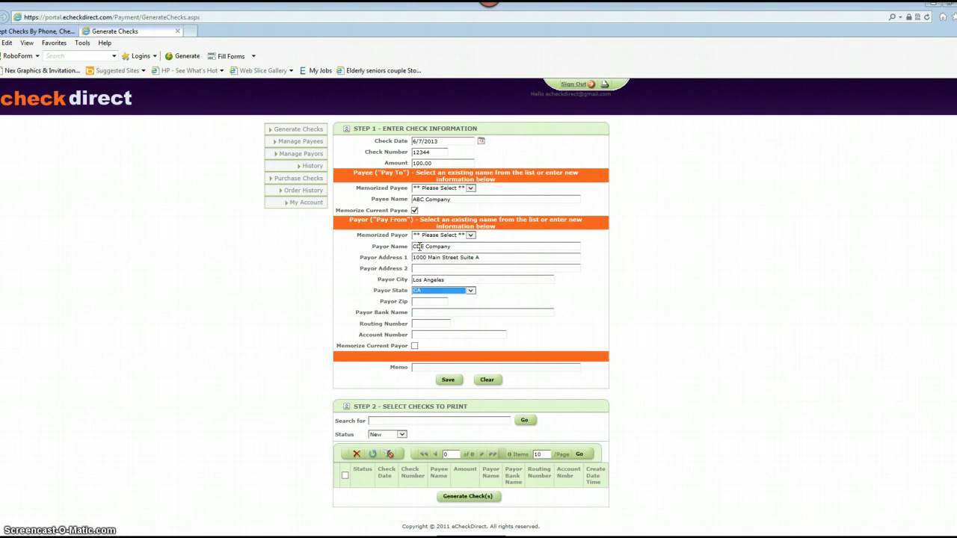
{"action": "key", "text": "Tab"}
Add zip 91307, Pacific Western Bank with its routing and account numbers, and memorize the payor
{"action": "type", "text": "91307"}
{"action": "type", "text": "Pac"}
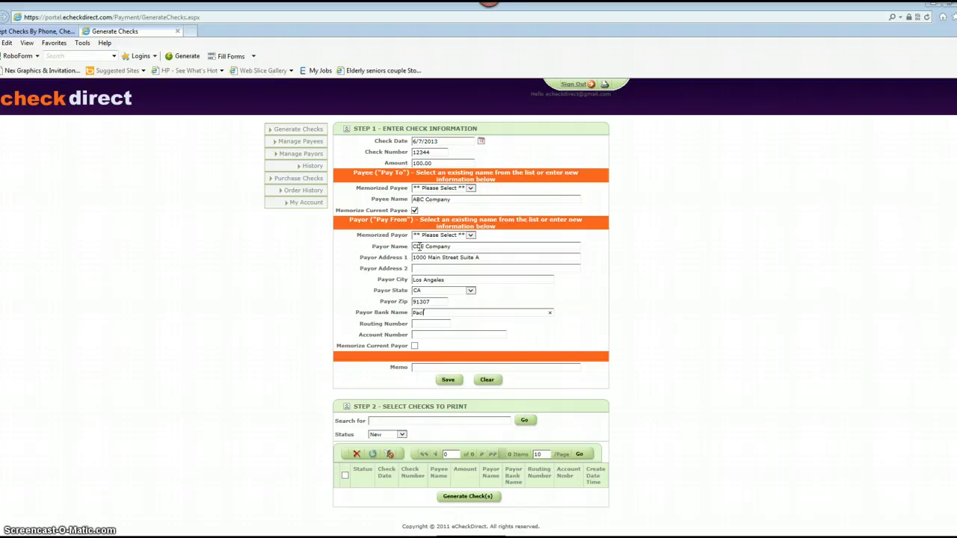
{"action": "type", "text": "ific Western Bank"}
{"action": "key", "text": "Tab"}
{"action": "type", "text": "1234567"}
{"action": "type", "text": "89"}
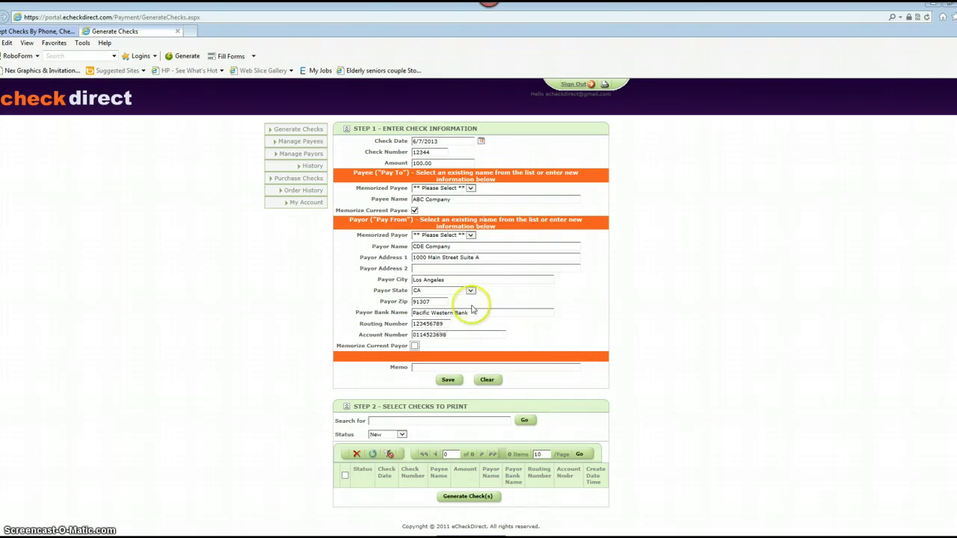
{"action": "left_click", "coordinate": [414, 347]}
{"action": "left_click", "coordinate": [415, 347]}
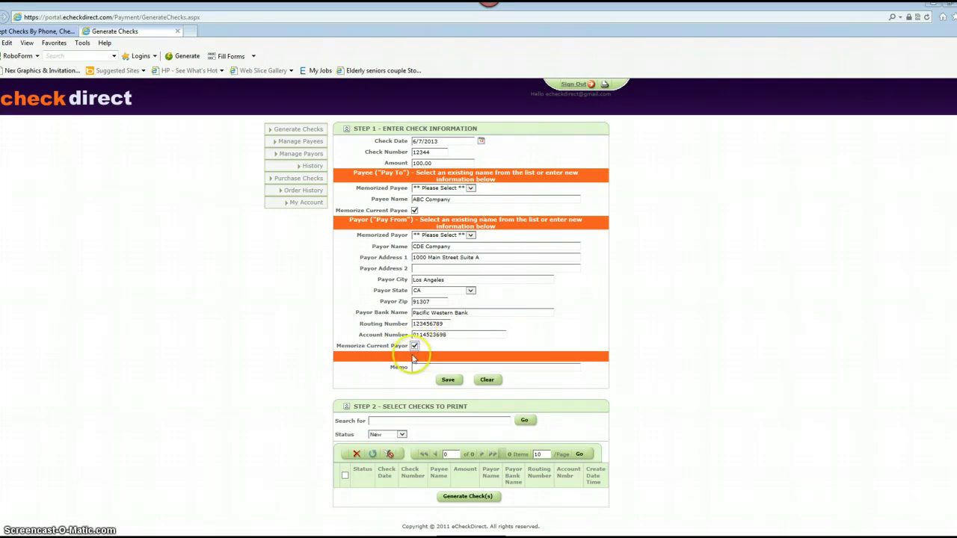
Add the memo 'June payment for books' and save the check
{"action": "left_click", "coordinate": [427, 367]}
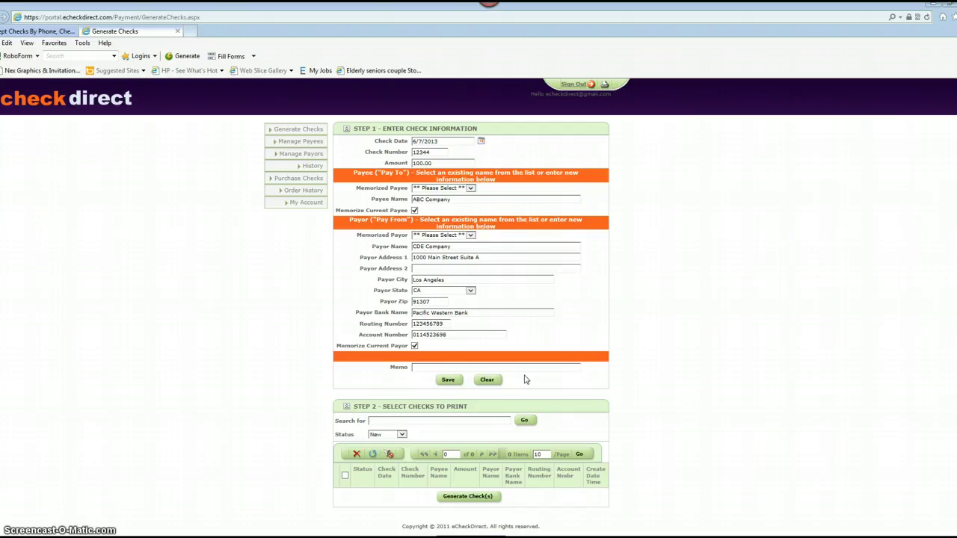
{"action": "type", "text": "June payment for books"}
{"action": "left_click", "coordinate": [448, 380]}
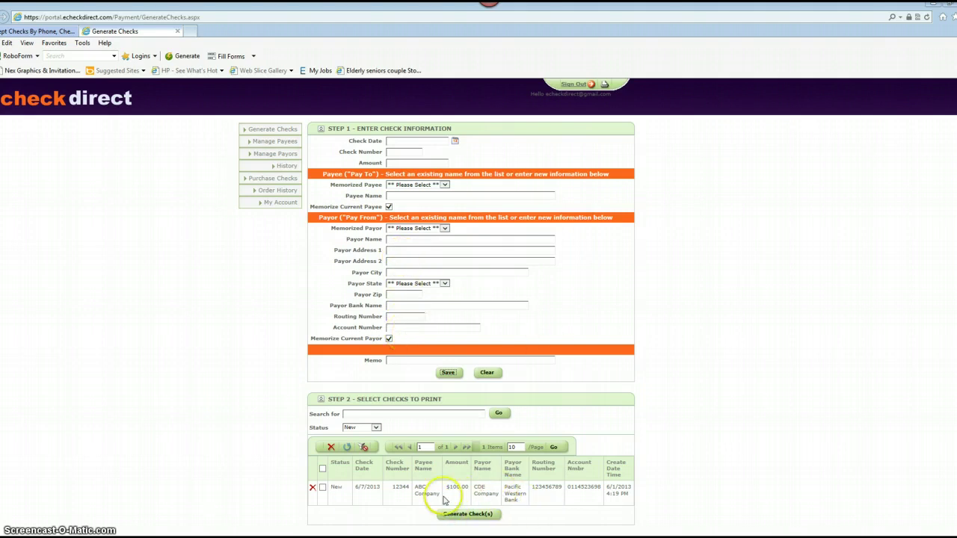
Select check 12344 in the list and generate it
{"action": "left_click", "coordinate": [322, 488]}
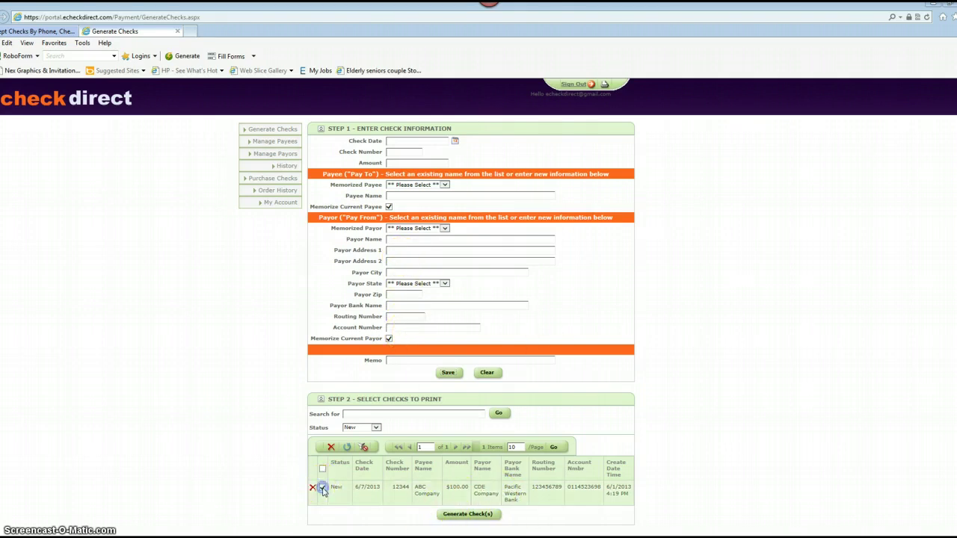
{"action": "left_click", "coordinate": [462, 513]}
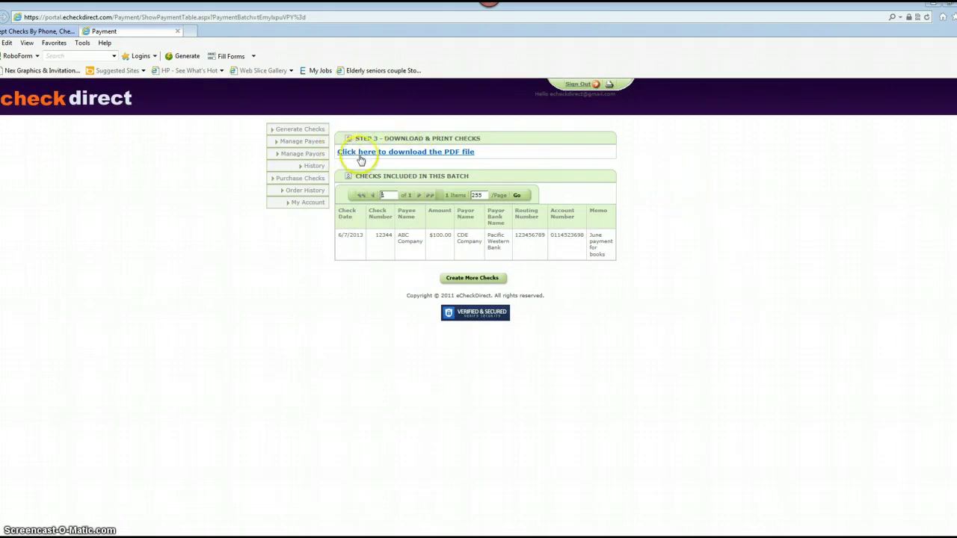
Download the generated check's PDF and open it
{"action": "left_click", "coordinate": [418, 153]}
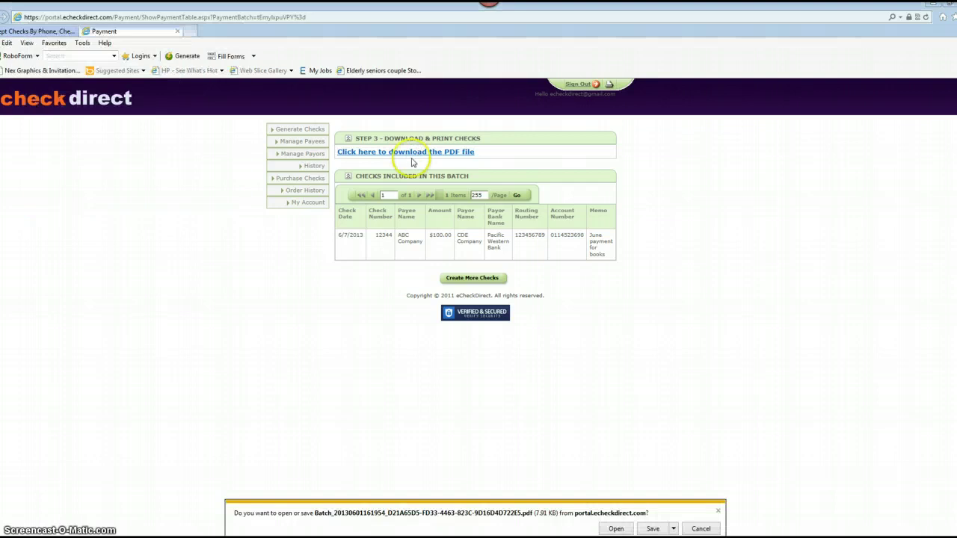
{"action": "left_click", "coordinate": [615, 529]}
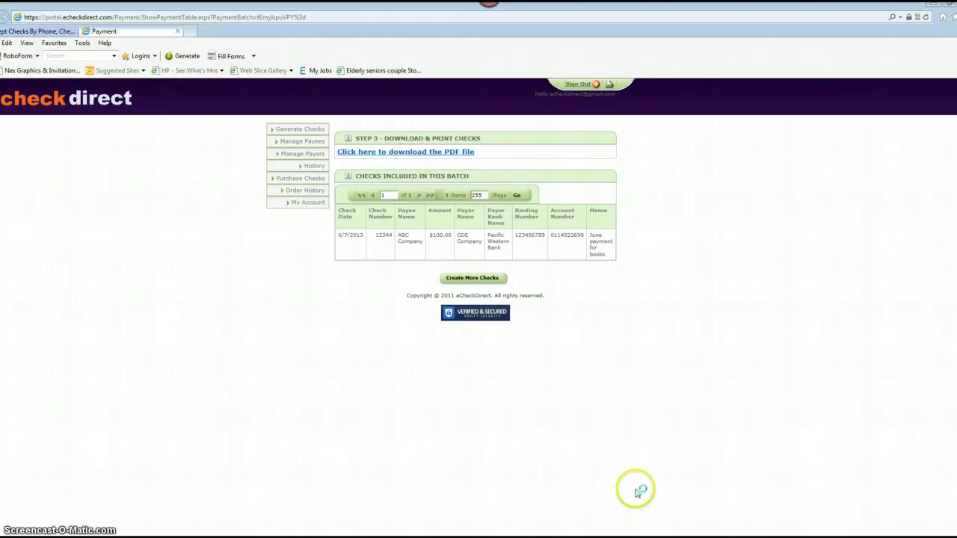